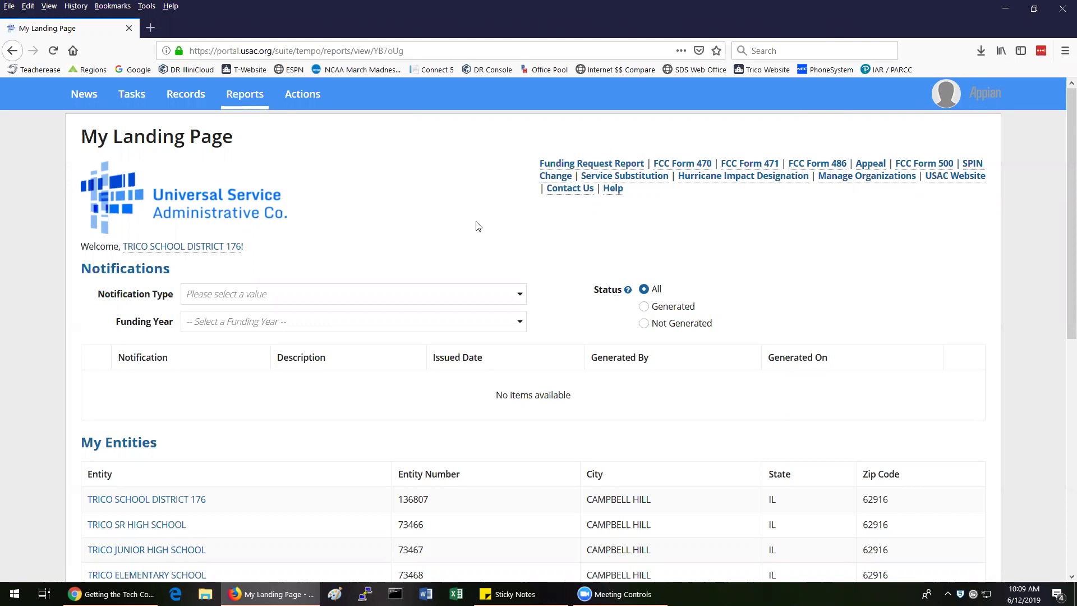
# Step: Filter the landing page notifications to Funding Commitment Decision Letters for funding year 2019
pyautogui.scroll(-3, 477, 226)
pyautogui.scroll(-3, 484, 213)
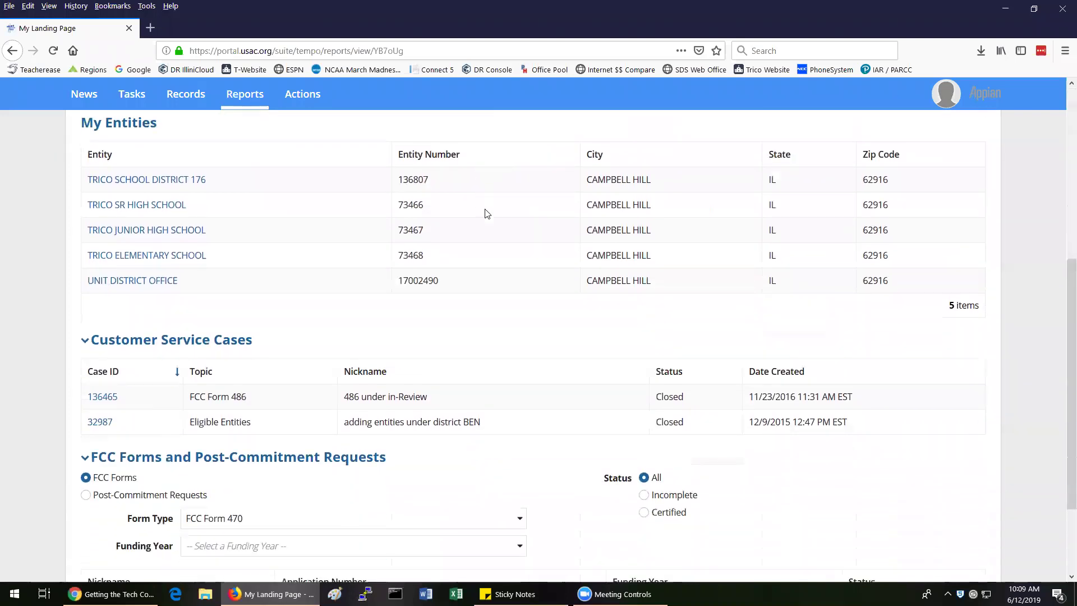
pyautogui.scroll(-2, 493, 211)
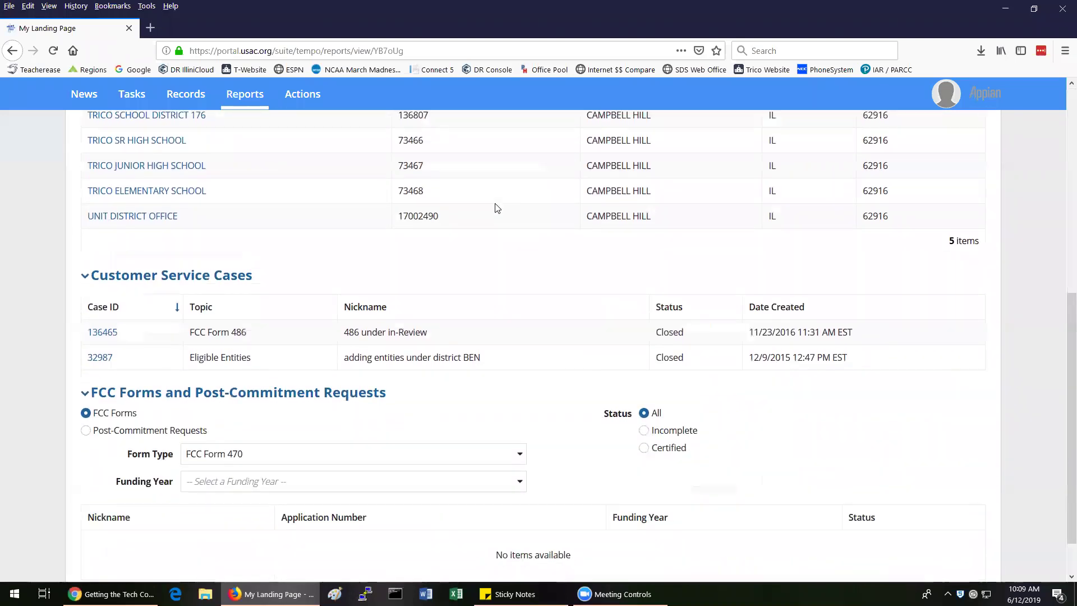
pyautogui.scroll(8, 506, 263)
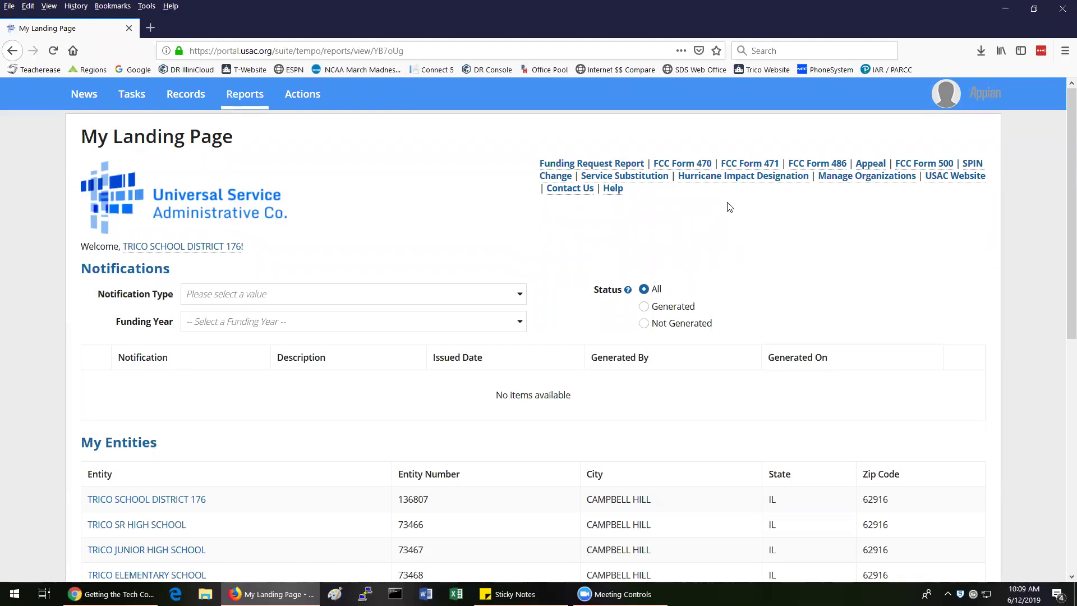
pyautogui.click(308, 301)
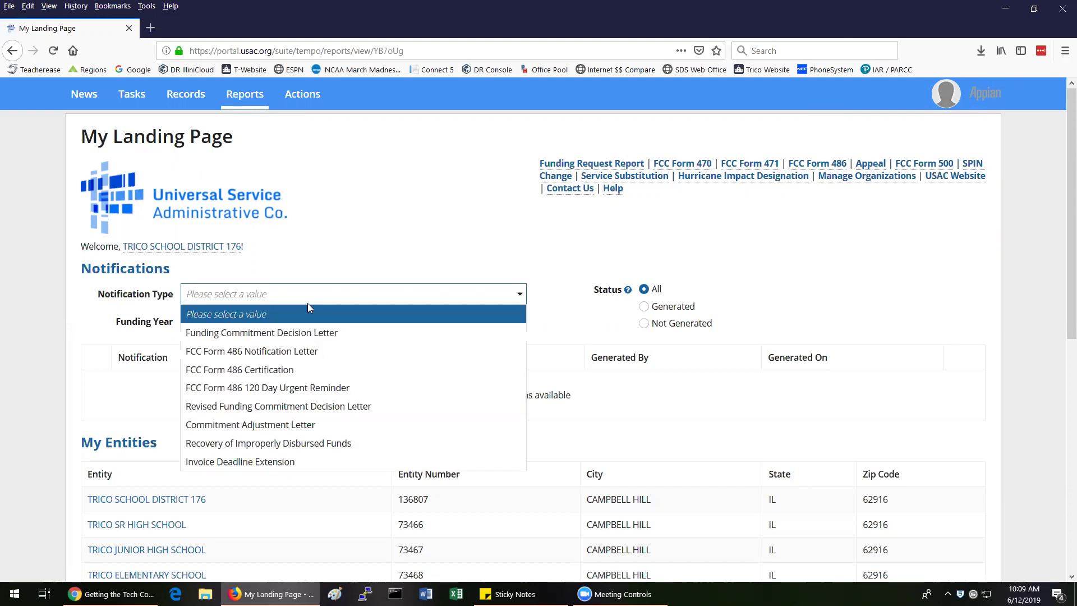
pyautogui.click(312, 334)
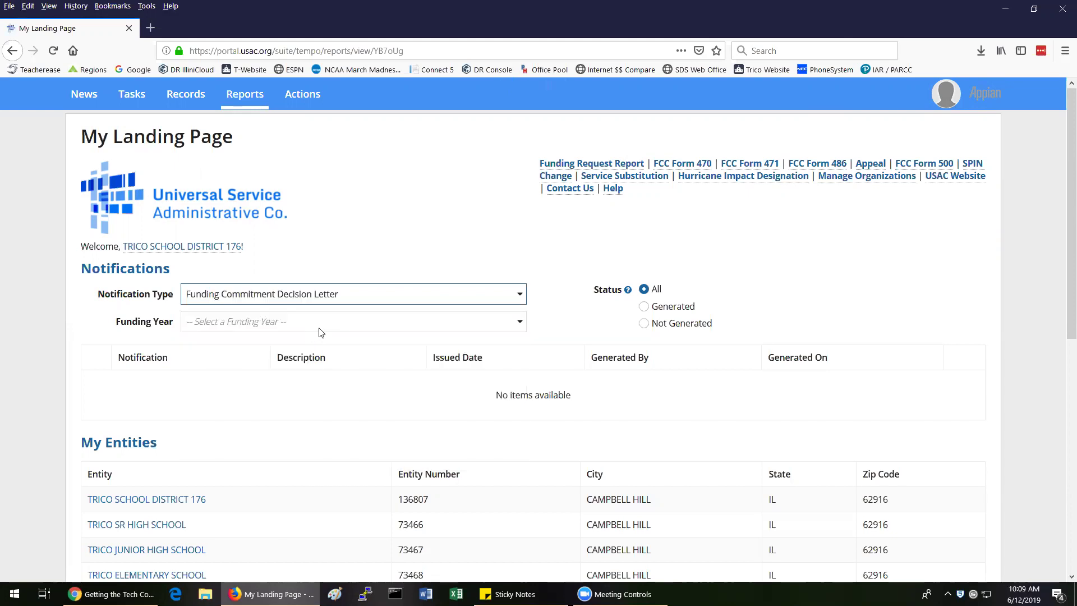
pyautogui.click(320, 329)
pyautogui.click(300, 360)
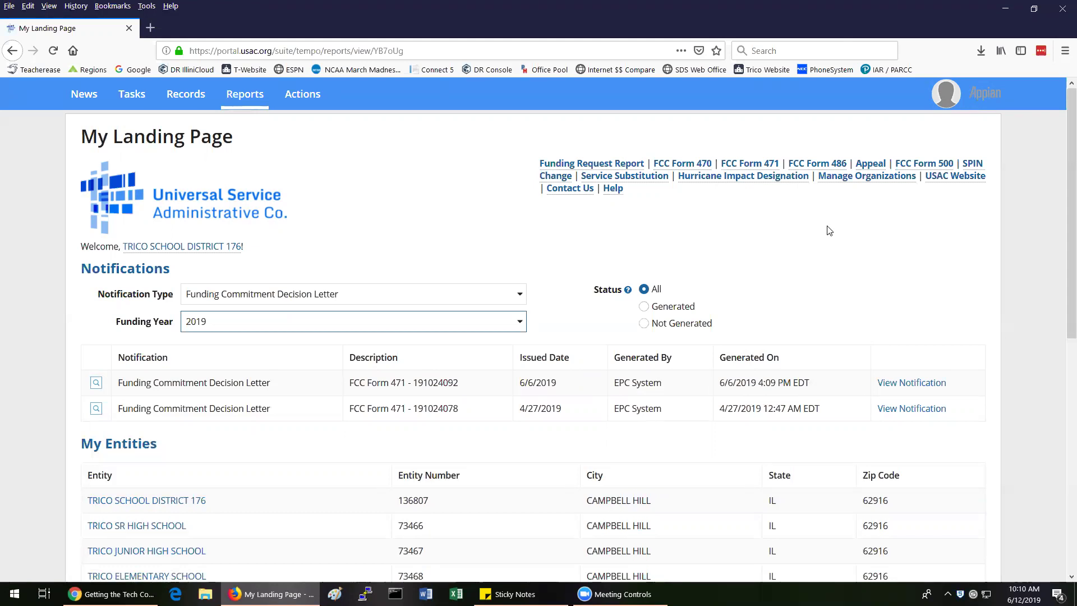
# Step: Start a new FCC Form 486 and give it the nickname "FY 19 / 20 - CAT 1 486"
pyautogui.click(821, 168)
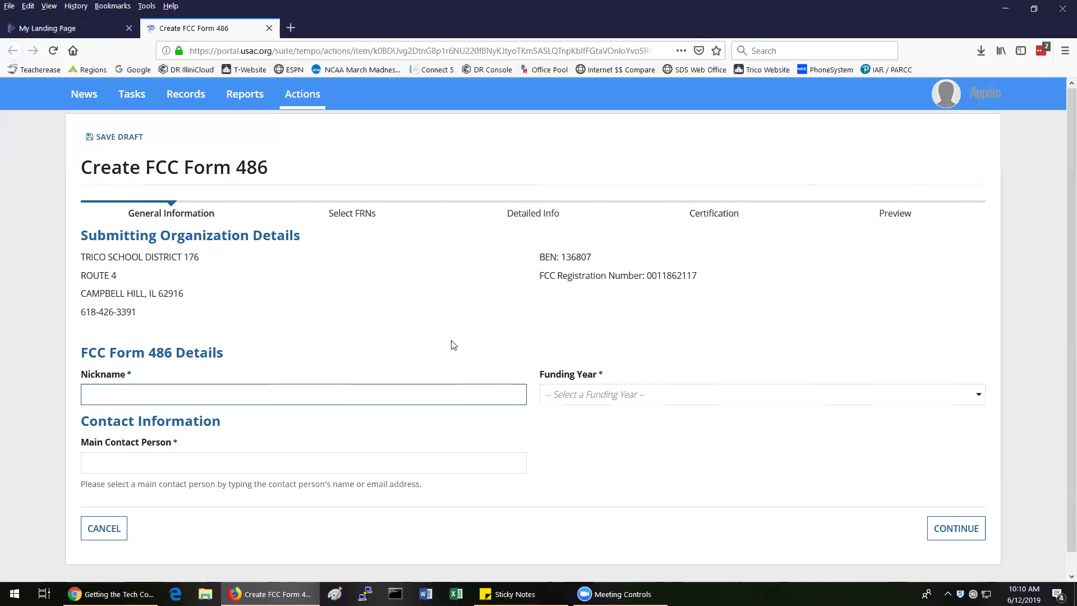
pyautogui.write('FY 19 / 20 CA')
pyautogui.press('BackSpace')
pyautogui.press('BackSpace')
pyautogui.press('BackSpace')
pyautogui.press('BackSpace')
pyautogui.press('BackSpace')
pyautogui.press('BackSpace')
pyautogui.press('BackSpace')
pyautogui.write('20 - CAT 1 46')
pyautogui.press('BackSpace')
pyautogui.write('86')
# Step: Set the form's funding year to 2019, choose the district's main contact person, and continue to FRN selection
pyautogui.click(605, 400)
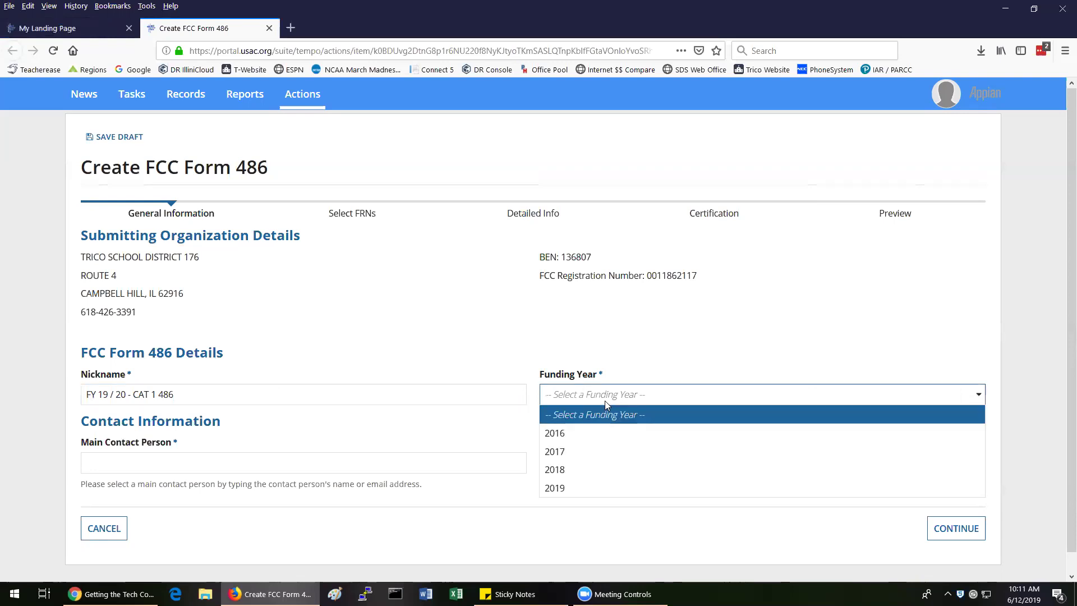
pyautogui.click(568, 490)
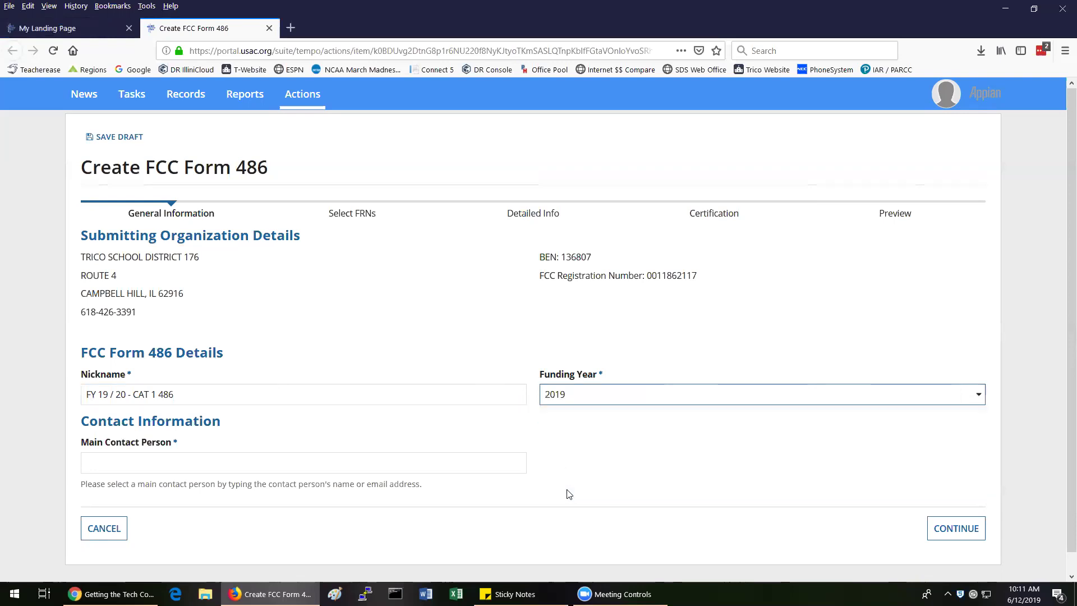
pyautogui.click(233, 470)
pyautogui.write('justi')
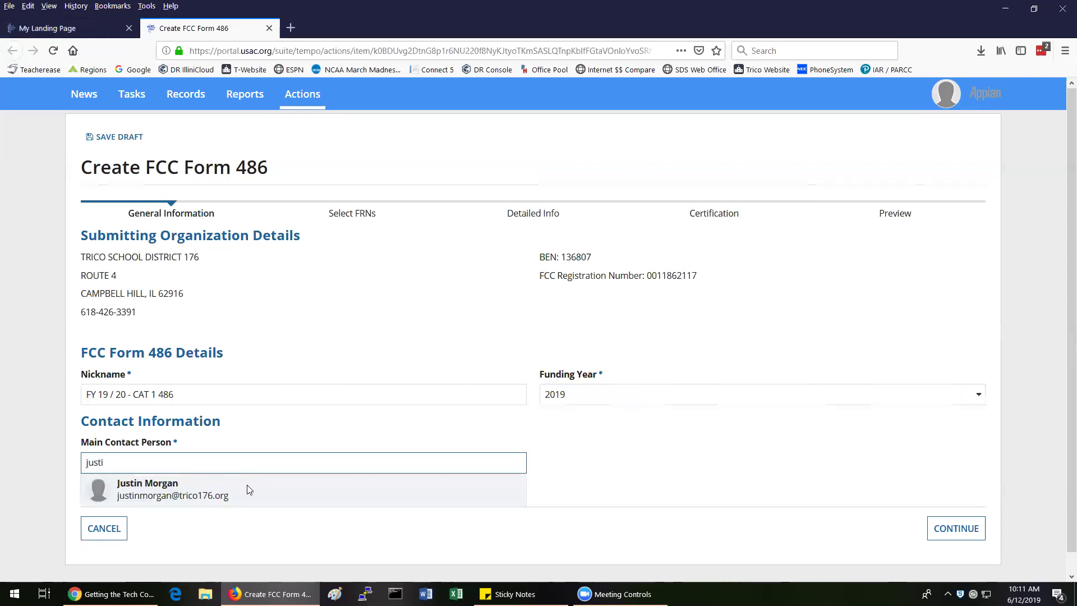
pyautogui.click(188, 497)
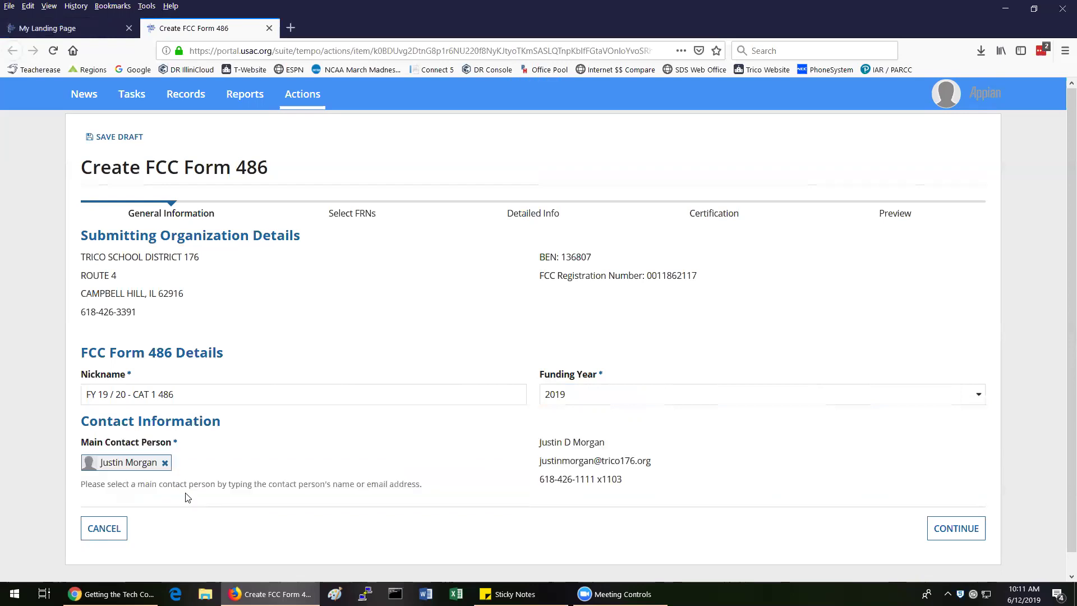
pyautogui.click(956, 526)
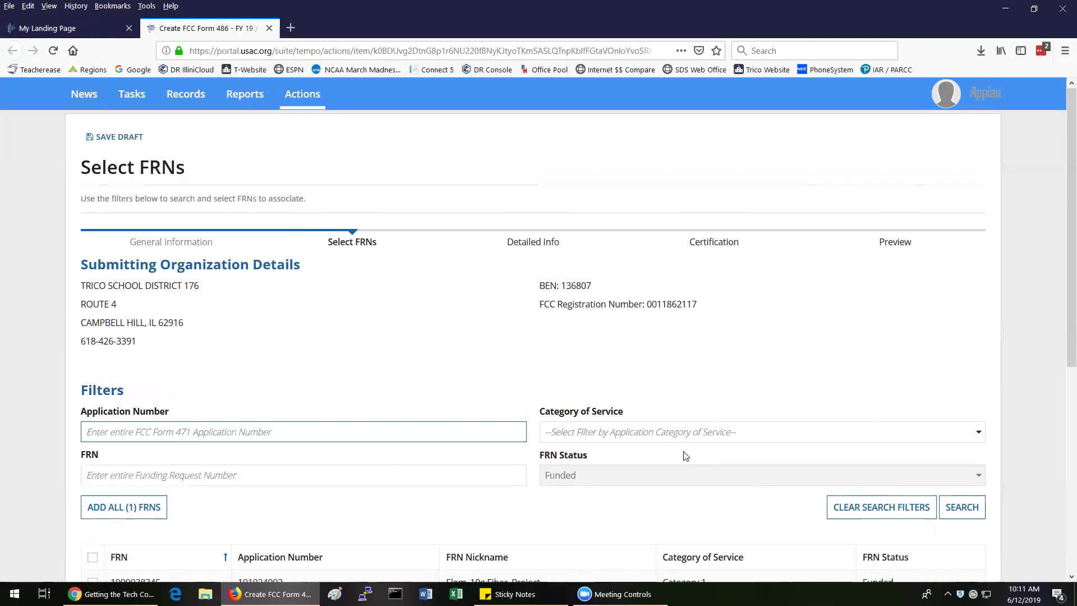
# Step: Add the funded Elem_10g Fiber_Project FRN to the form and continue to the detailed service information
pyautogui.scroll(-6, 367, 355)
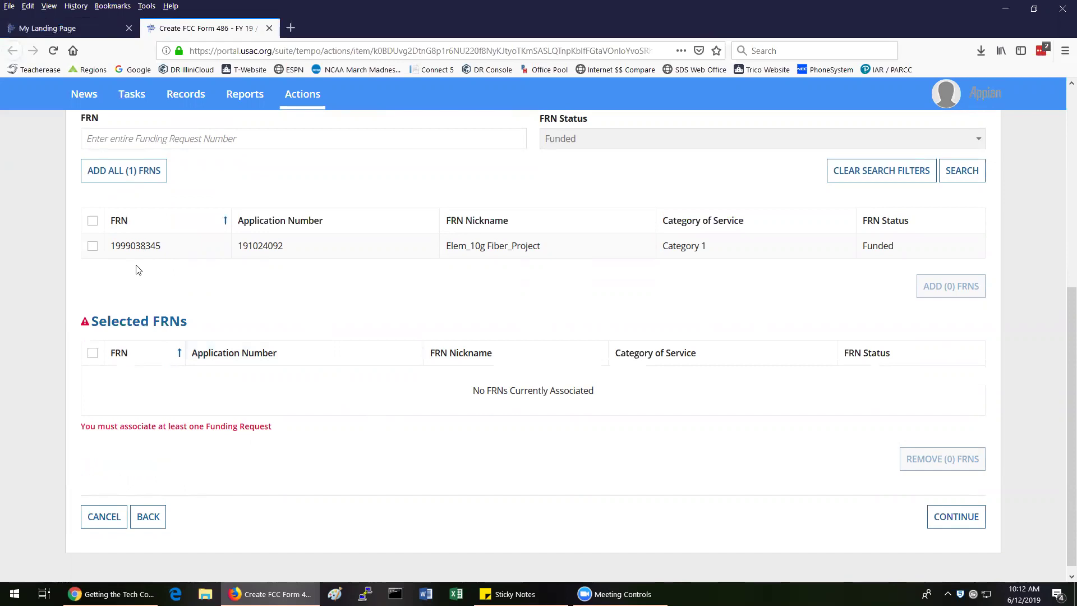
pyautogui.click(93, 247)
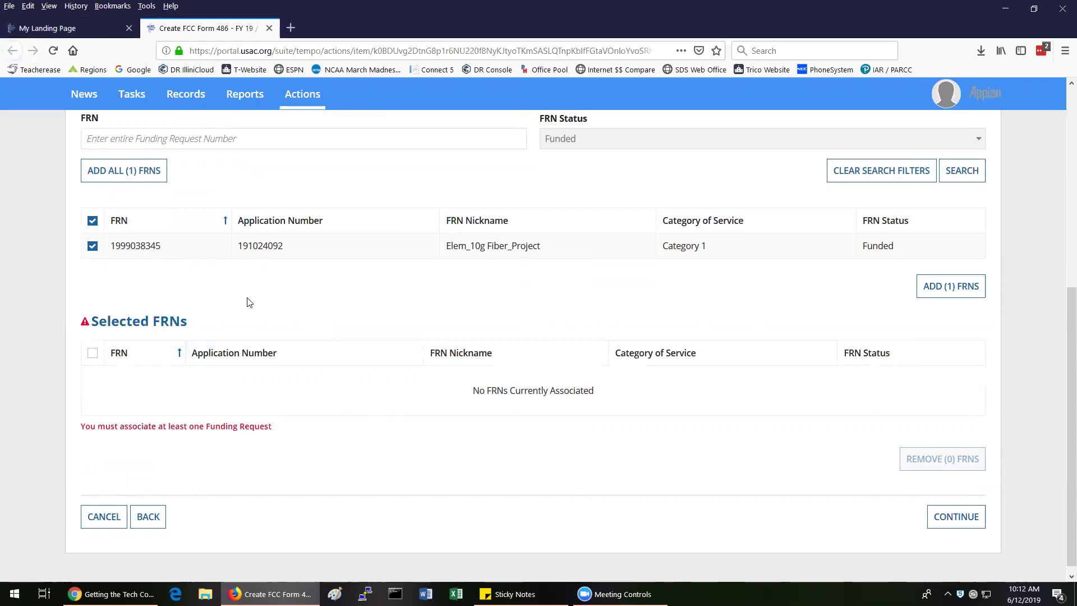
pyautogui.click(968, 287)
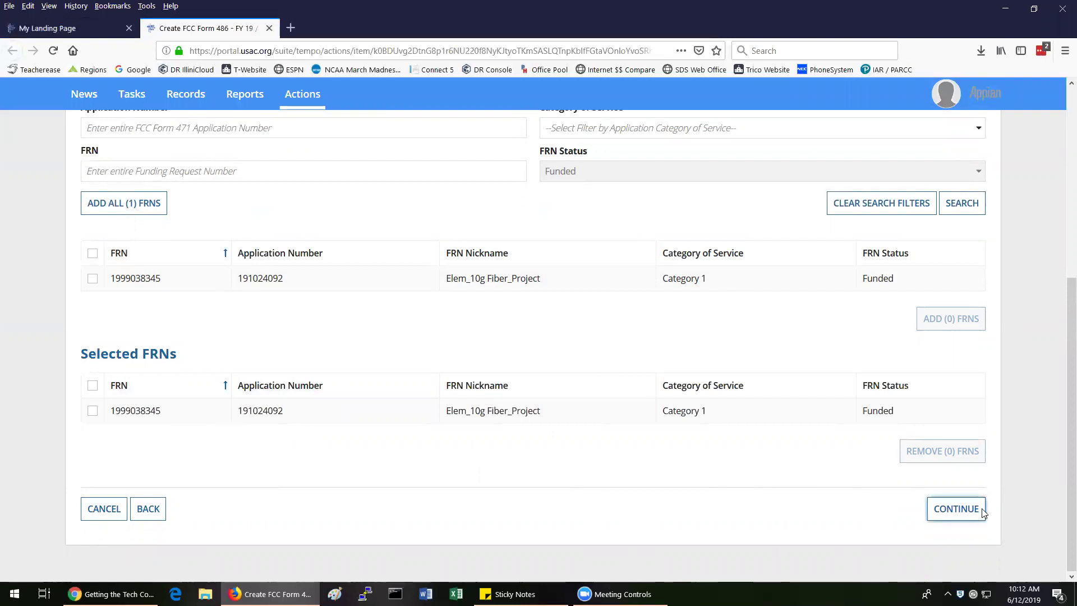
pyautogui.click(965, 514)
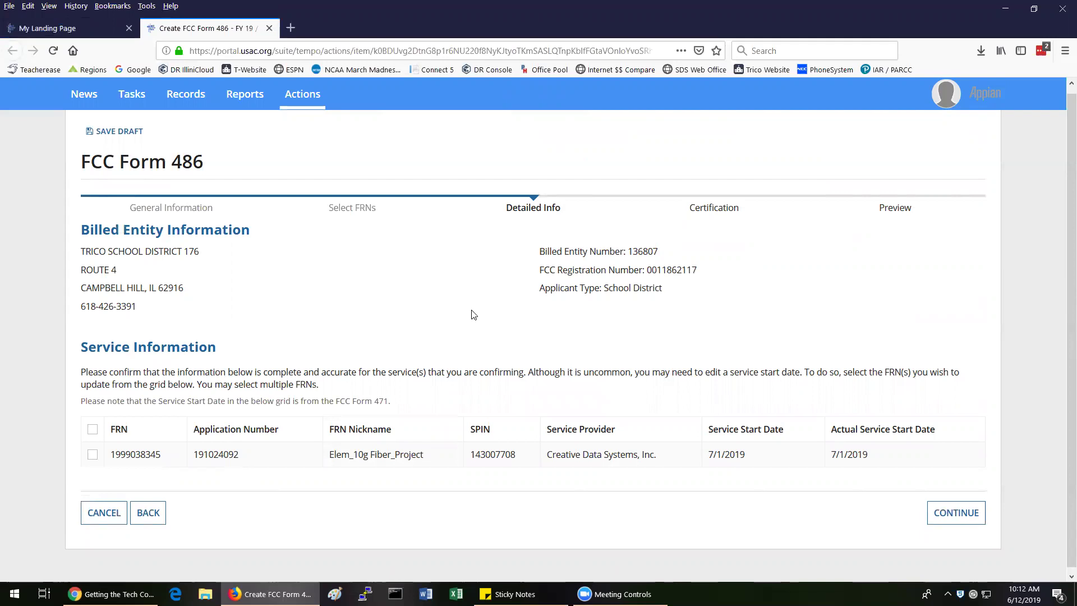
# Step: Accept the service information as listed and send the form to the organization's full-rights users for certification
pyautogui.click(977, 517)
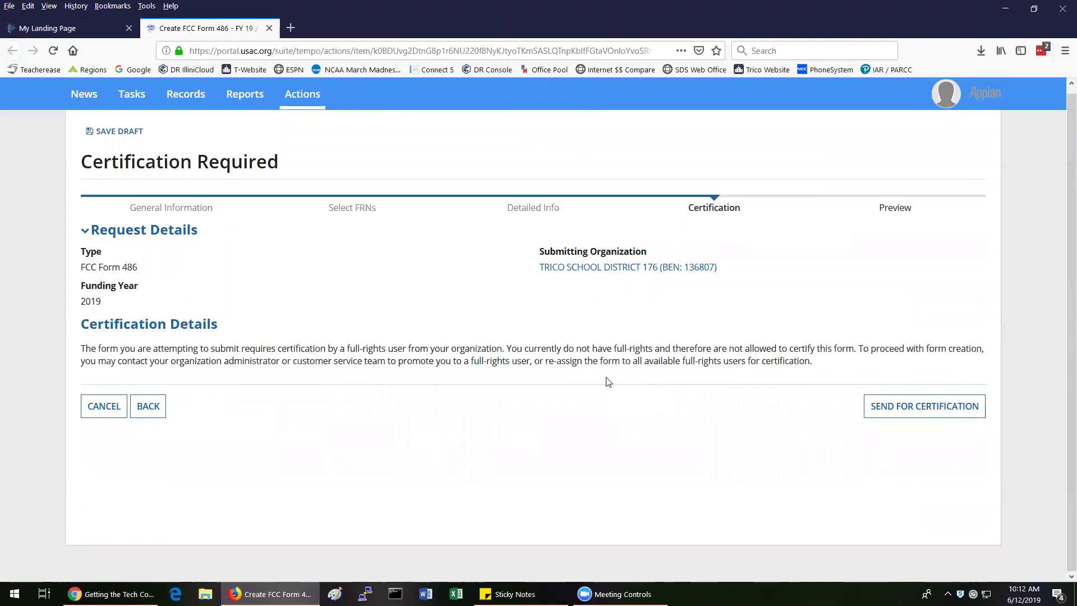
pyautogui.click(142, 408)
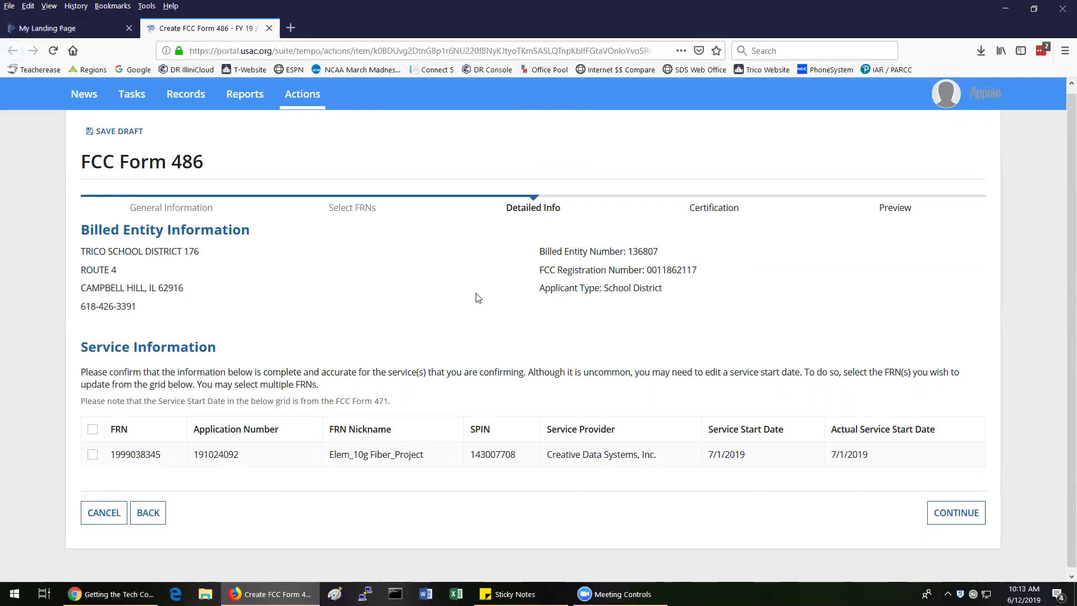
pyautogui.click(930, 517)
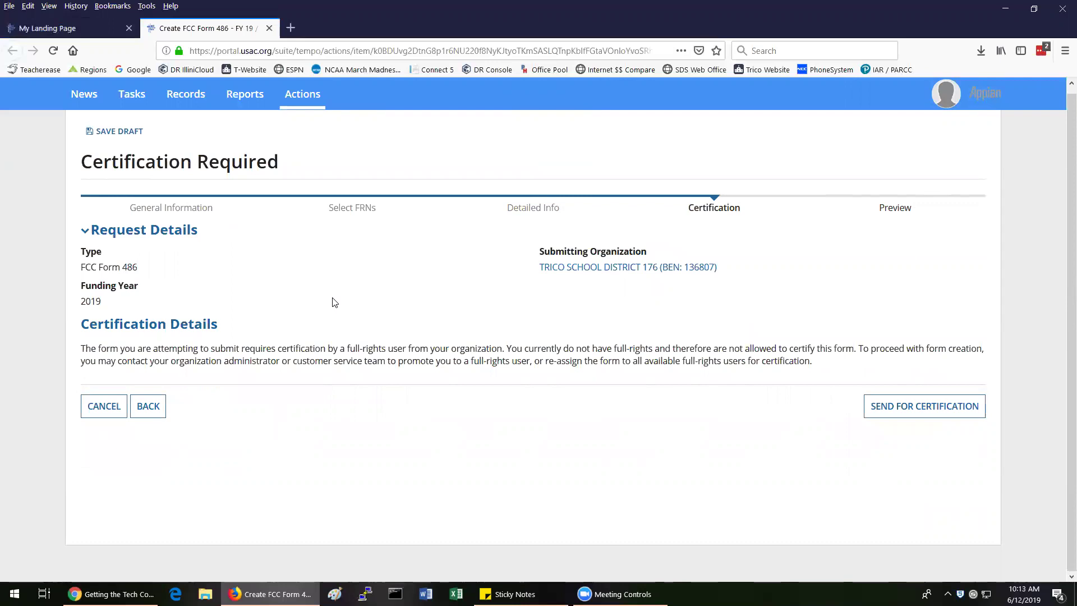
pyautogui.click(929, 405)
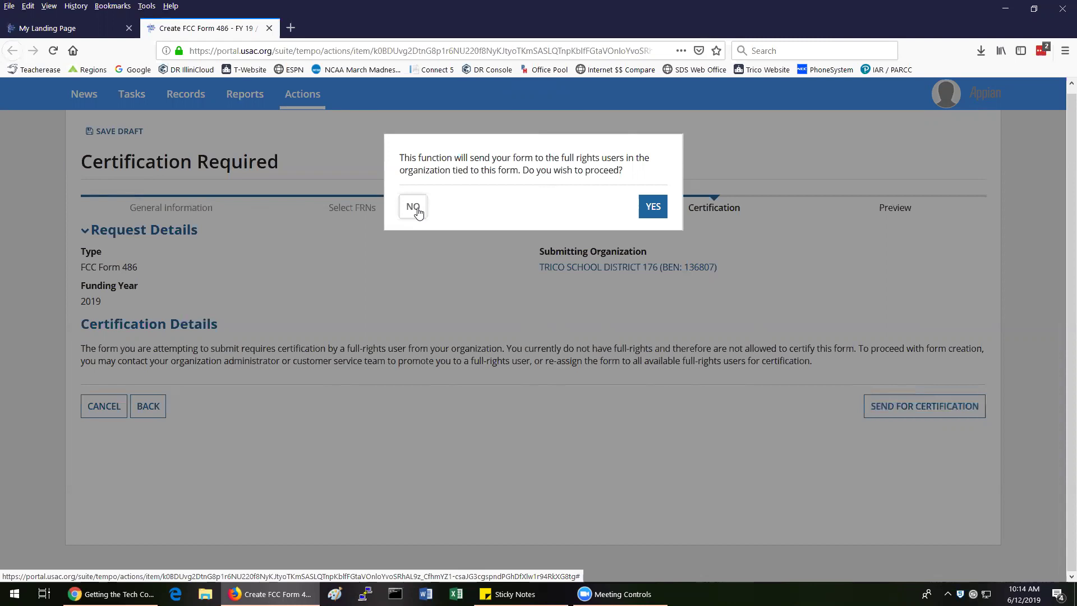
pyautogui.click(650, 207)
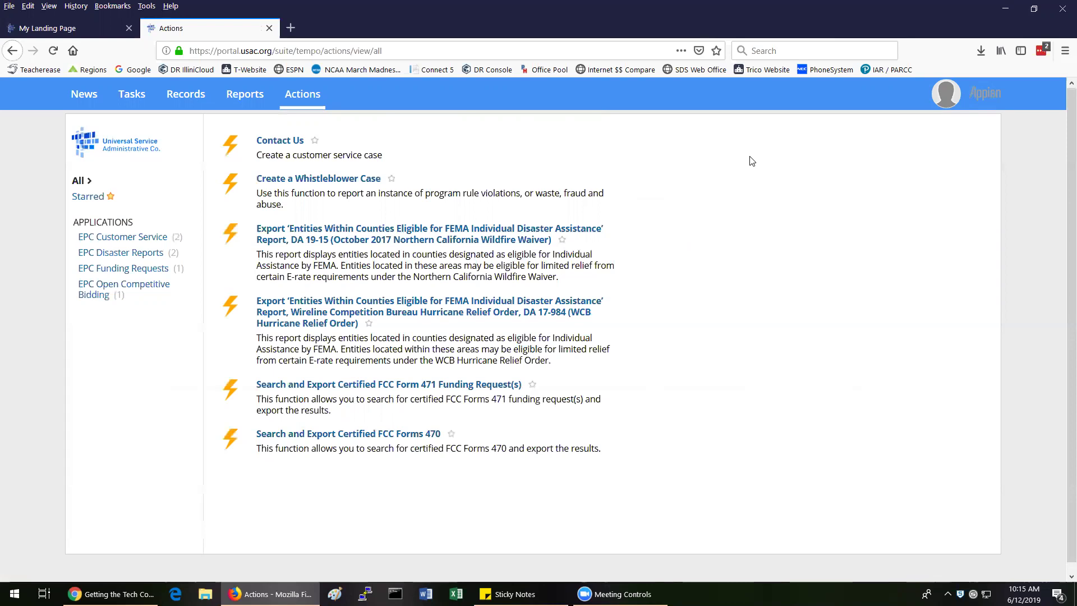
# Step: Return to the landing page and list the district's FCC Form 486 filings for funding year 2019
pyautogui.click(104, 144)
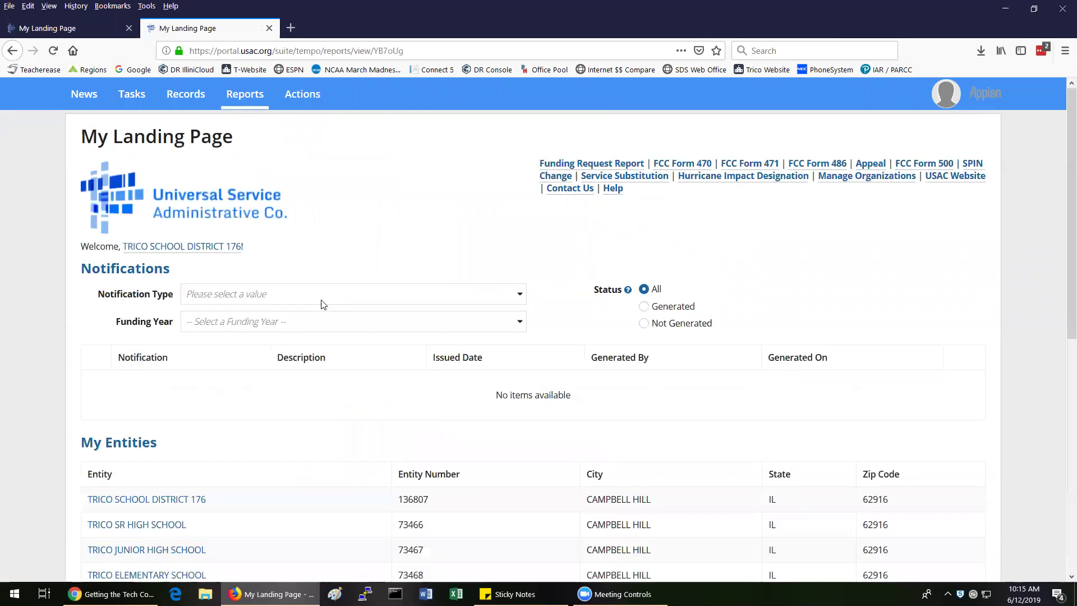
pyautogui.scroll(-5, 320, 406)
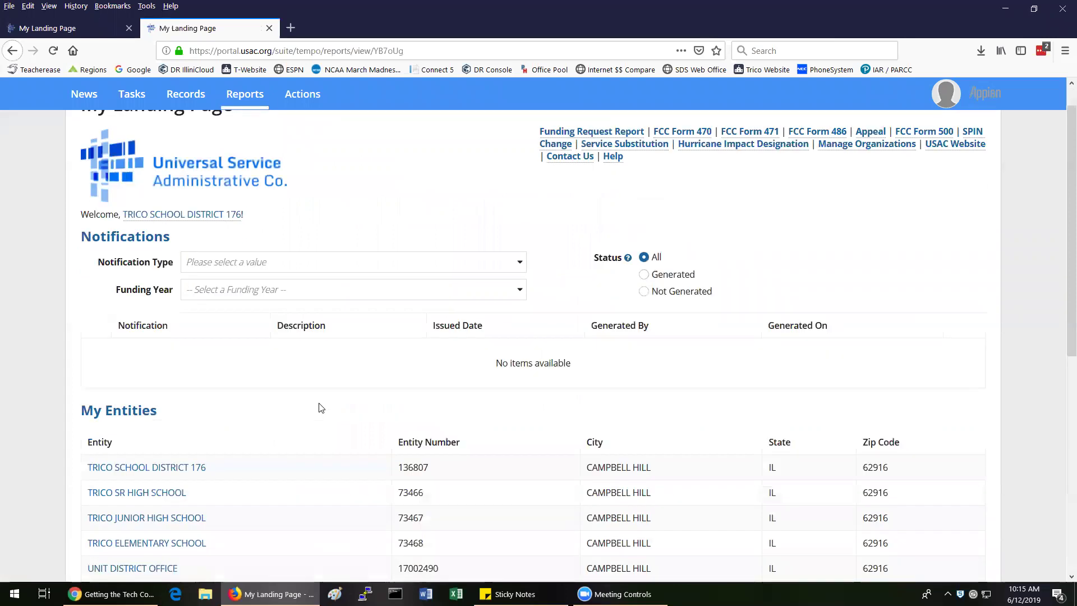
pyautogui.scroll(-3, 292, 437)
pyautogui.click(305, 400)
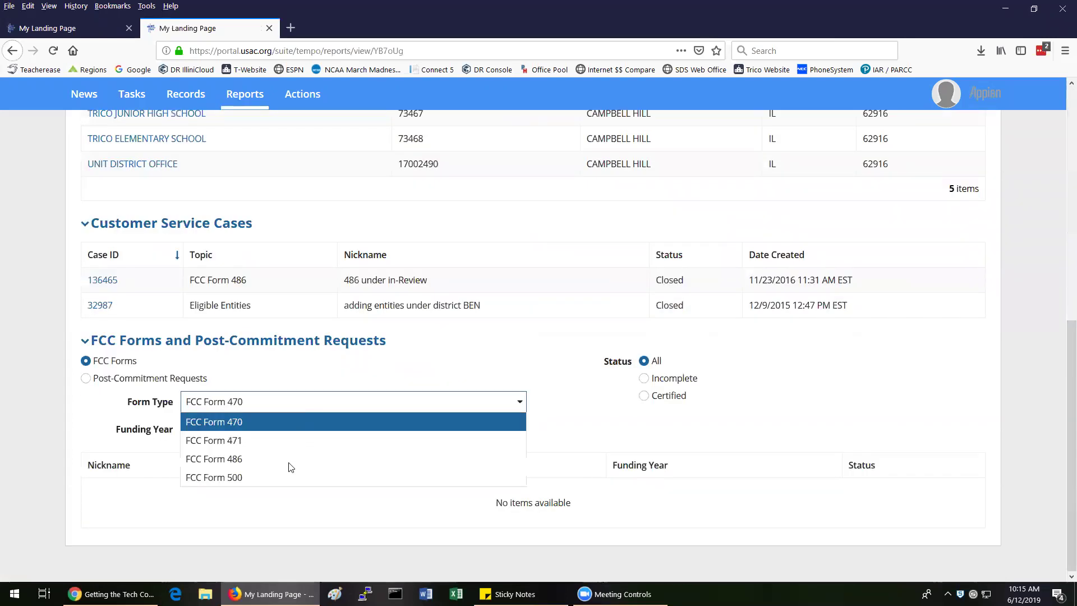
pyautogui.click(245, 459)
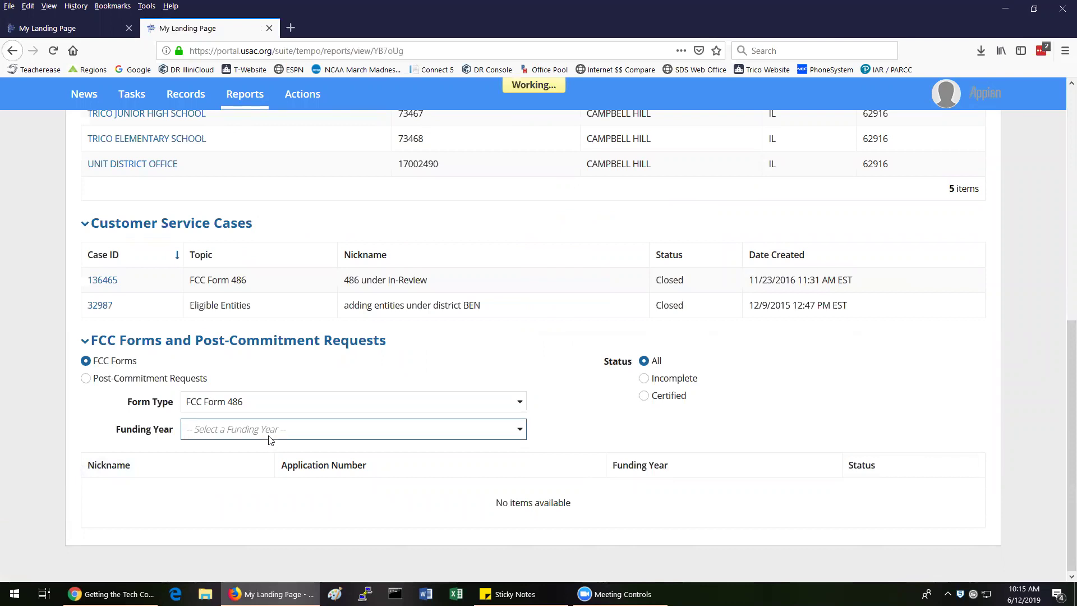
pyautogui.click(268, 438)
pyautogui.click(249, 467)
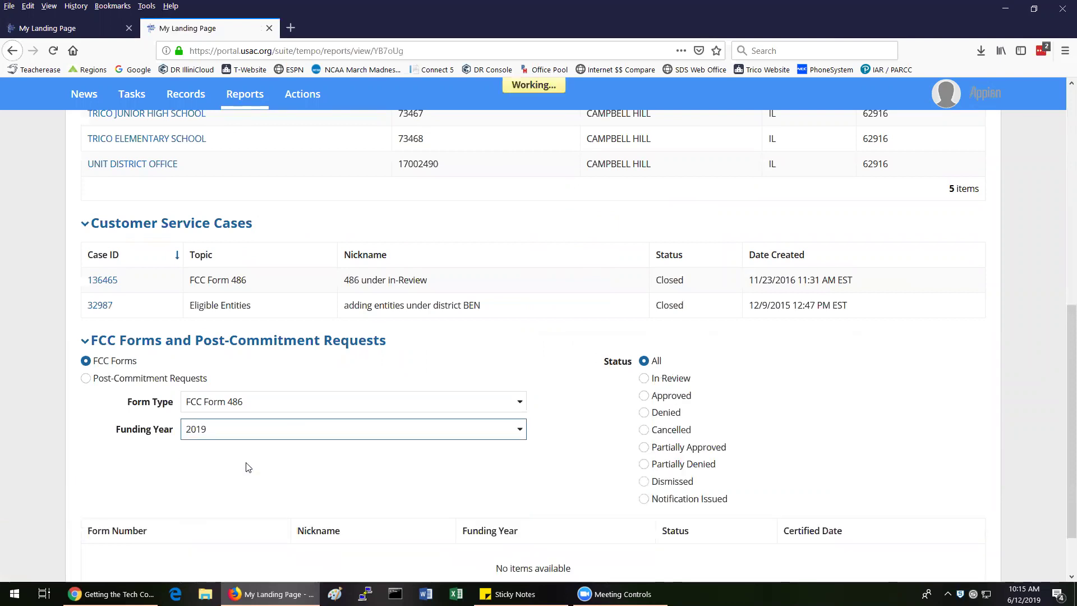
pyautogui.scroll(-2, 352, 474)
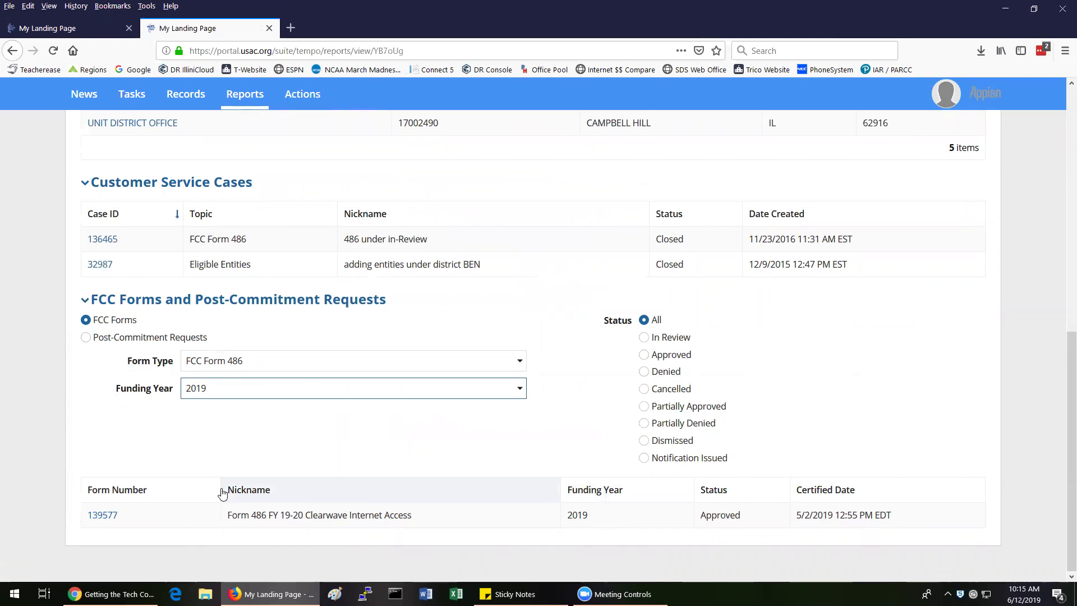
# Step: Open Form 486 FY 19-20 Clearwave Internet Access and examine its approved, original and approved CIPA certifications
pyautogui.click(102, 515)
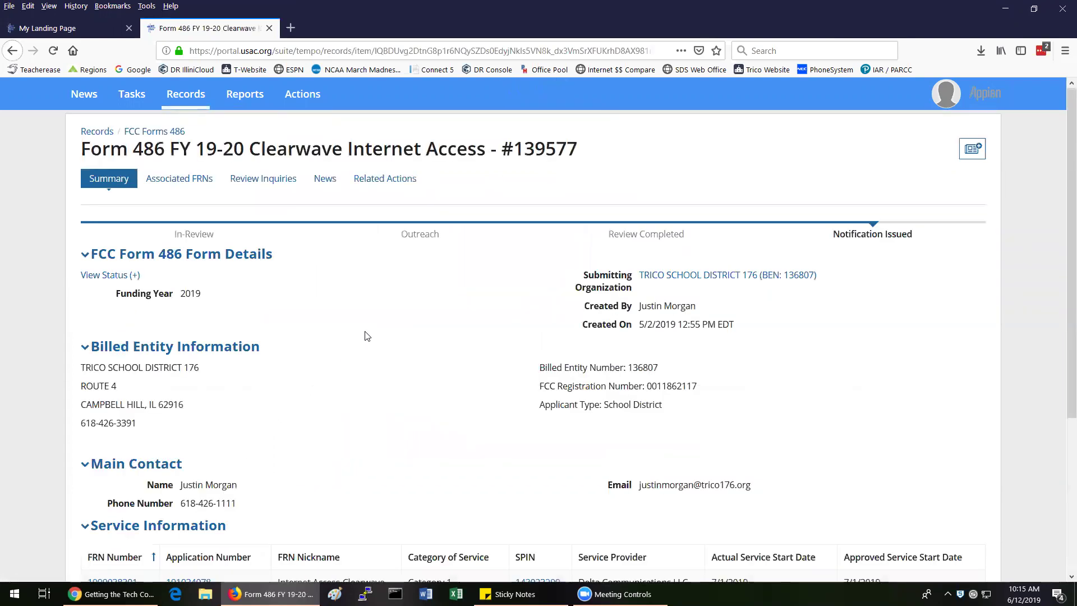
pyautogui.scroll(-4, 371, 336)
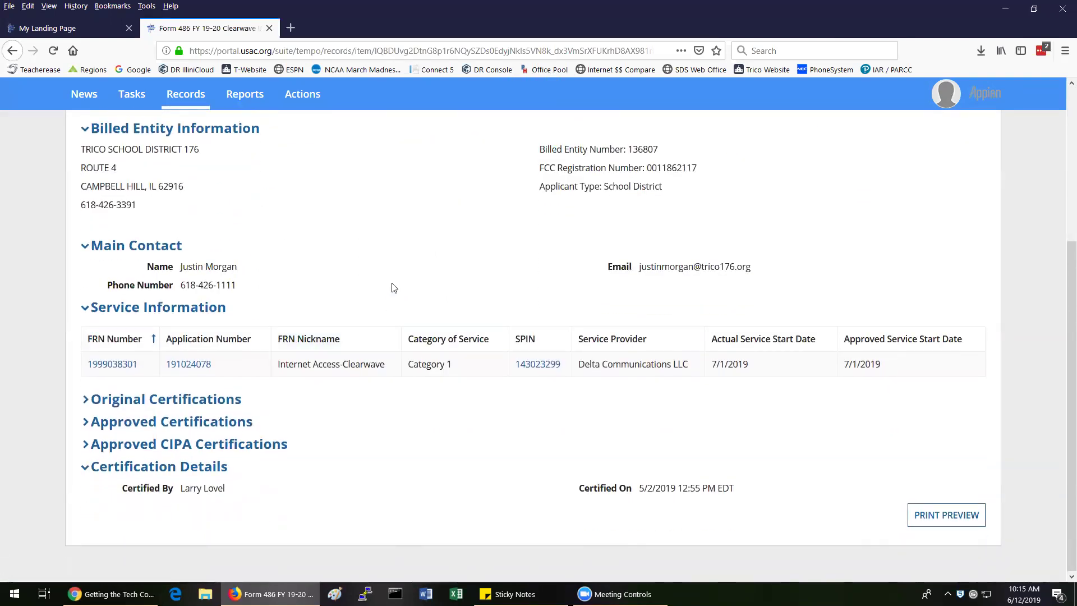
pyautogui.click(86, 426)
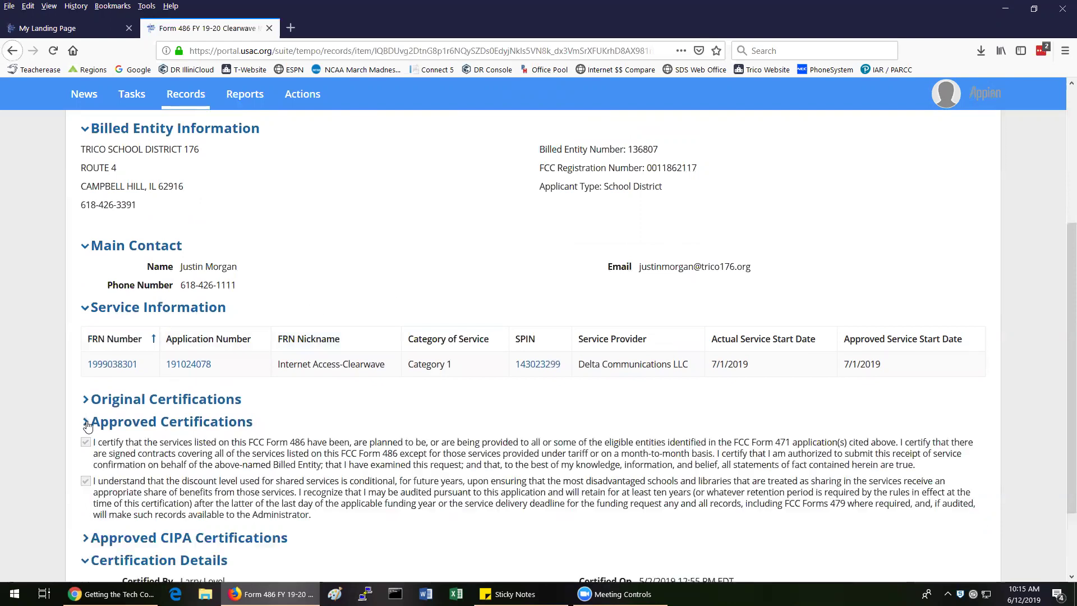
pyautogui.scroll(-2, 387, 438)
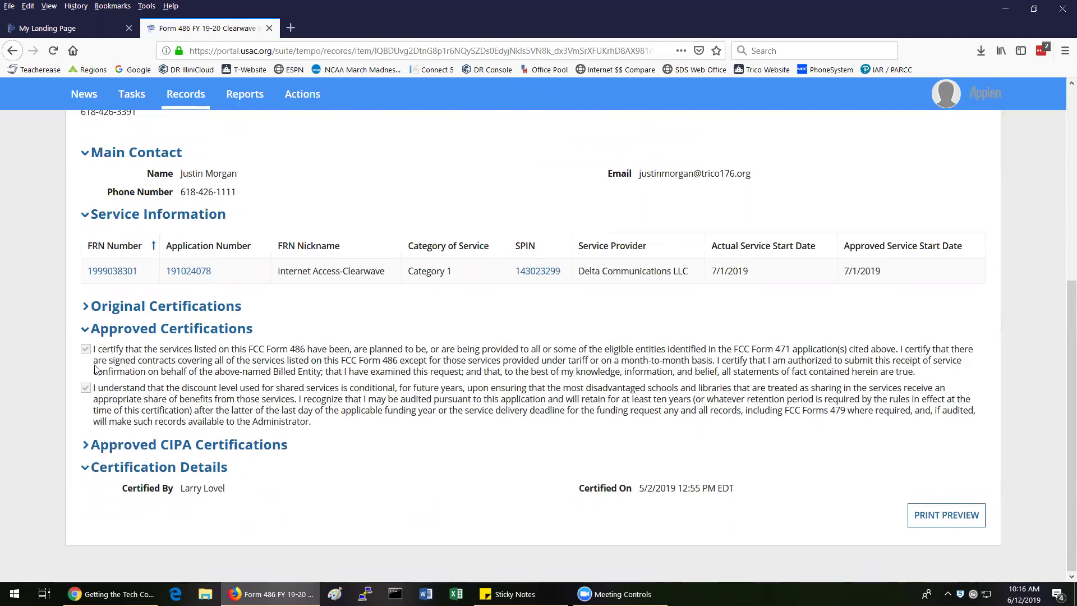
pyautogui.click(86, 308)
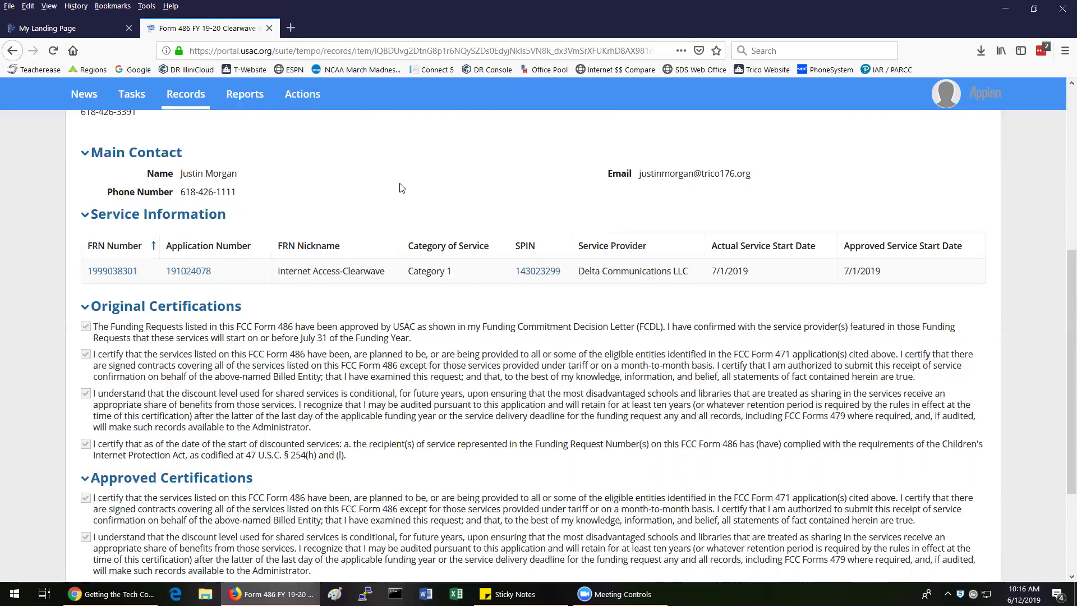
pyautogui.scroll(-3, 399, 225)
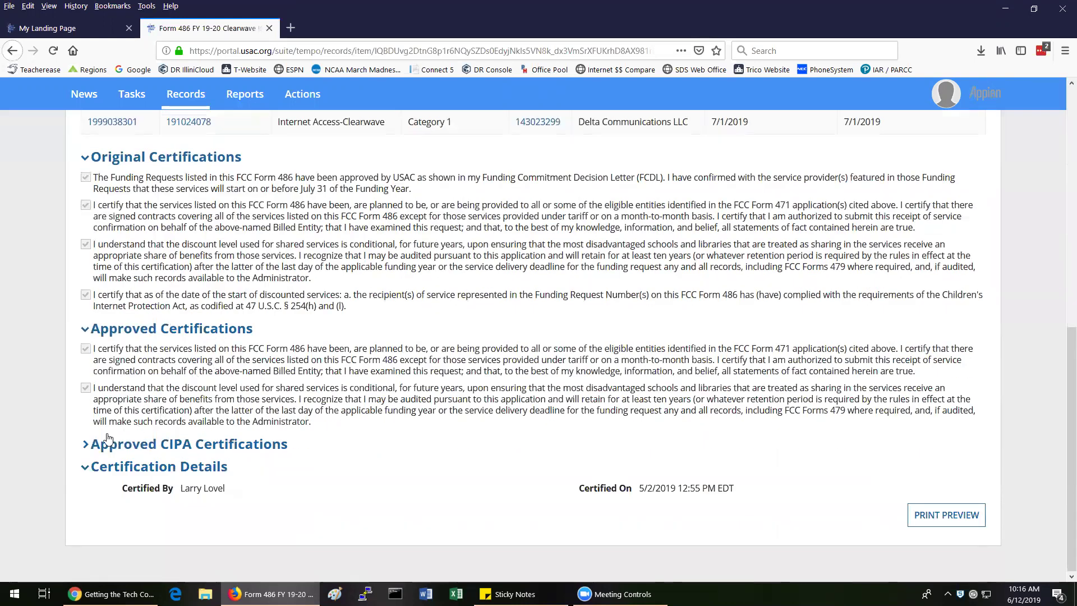
pyautogui.click(80, 445)
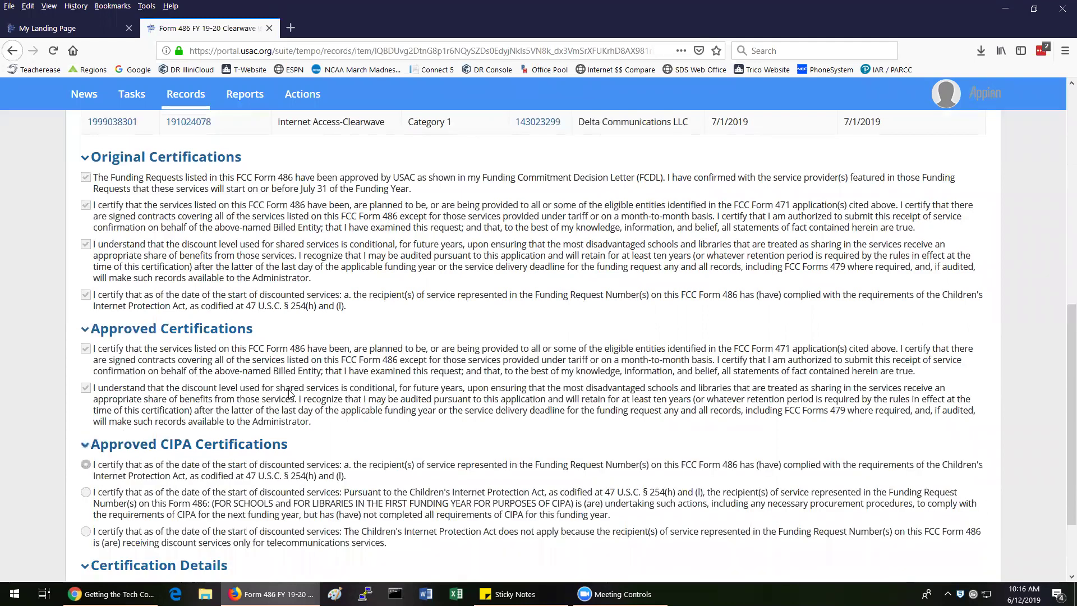
pyautogui.scroll(-3, 403, 362)
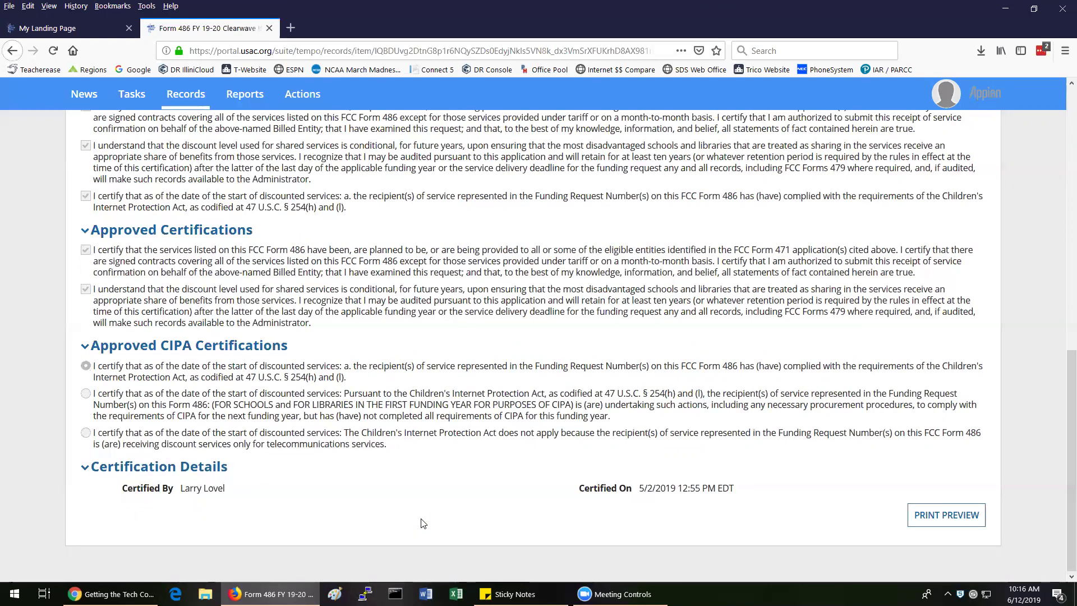
pyautogui.scroll(2, 423, 523)
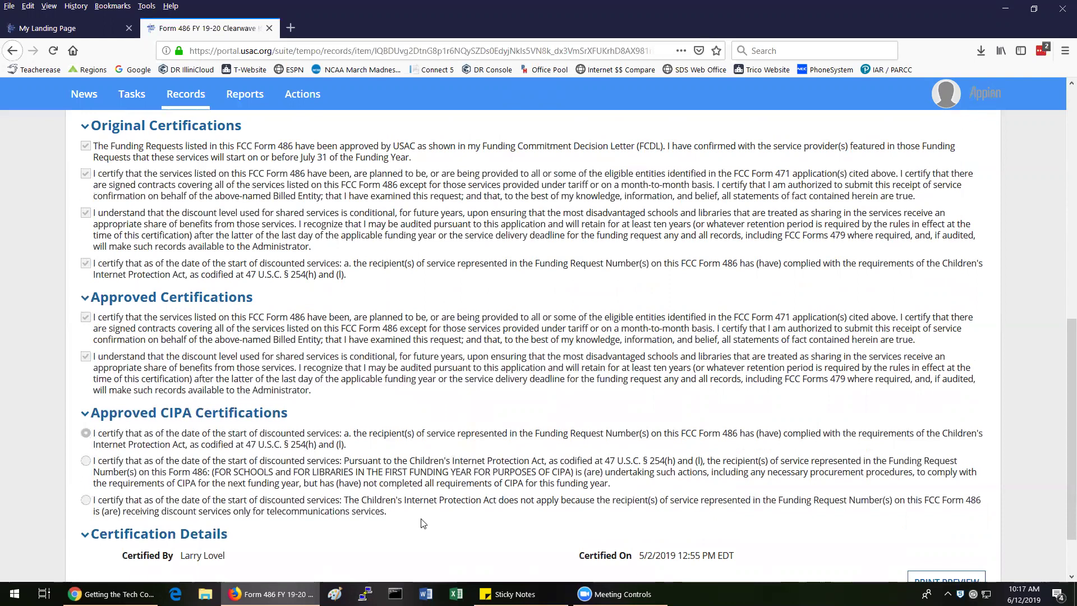
pyautogui.rightClick(527, 294)
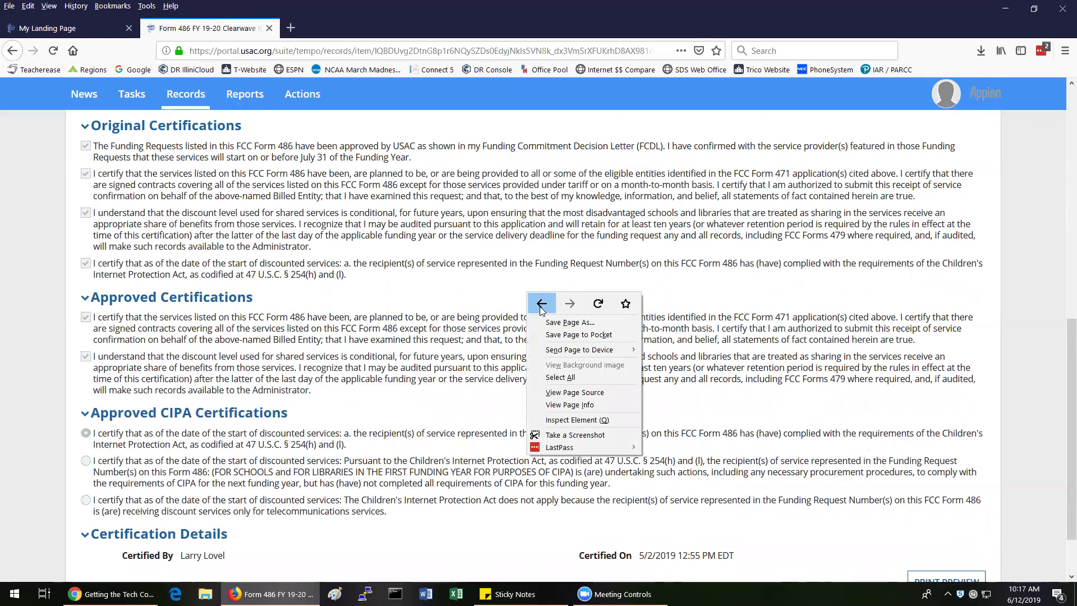
pyautogui.click(448, 563)
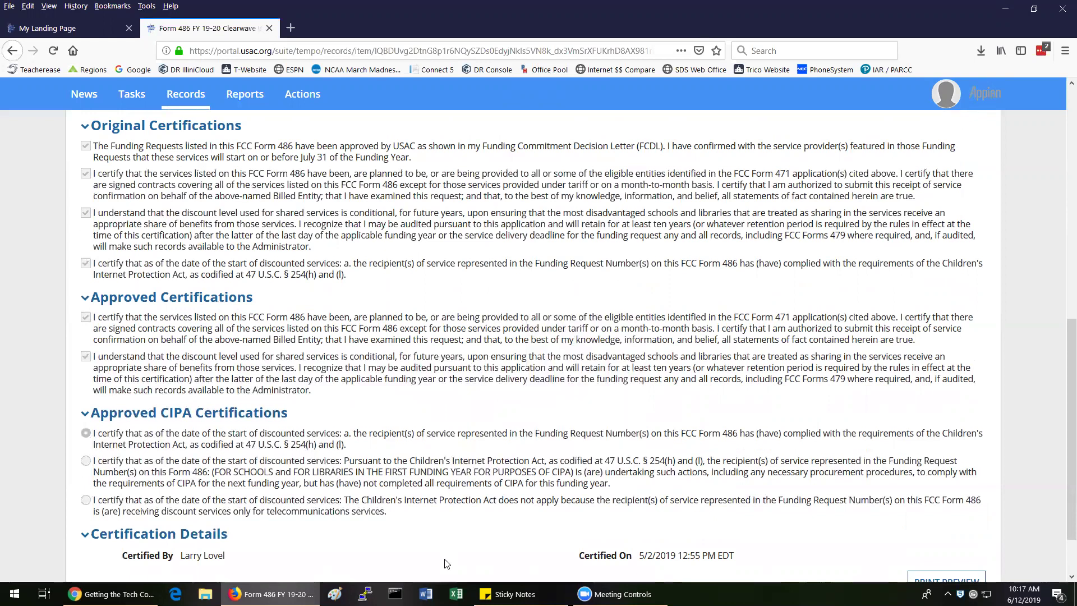